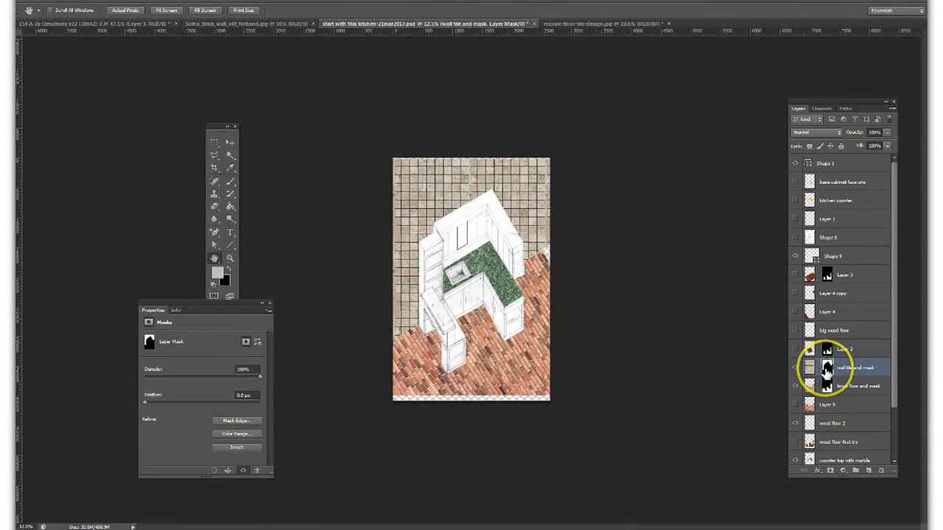
# - Load the saved "wall outline" channel as a new selection
pyautogui.moveTo(581, 260); pyautogui.dragTo(490, 198)
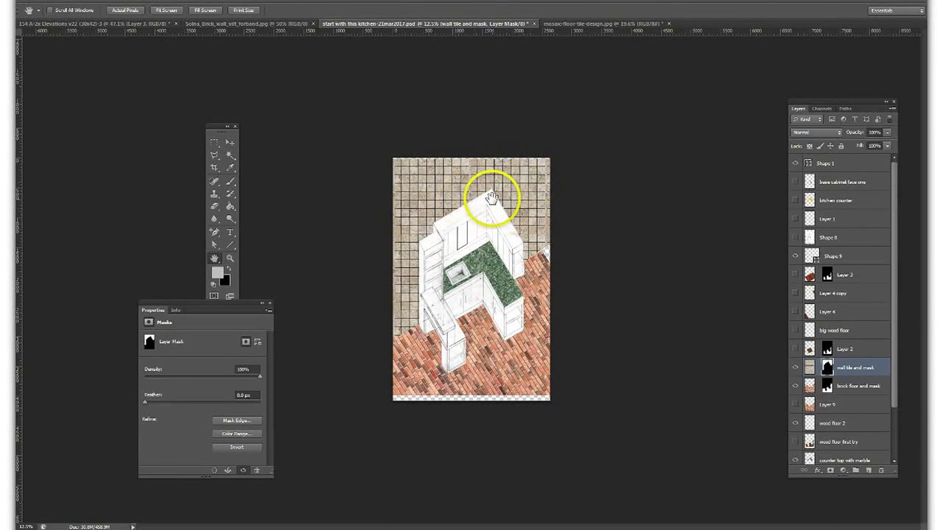
pyautogui.click(151, 3)
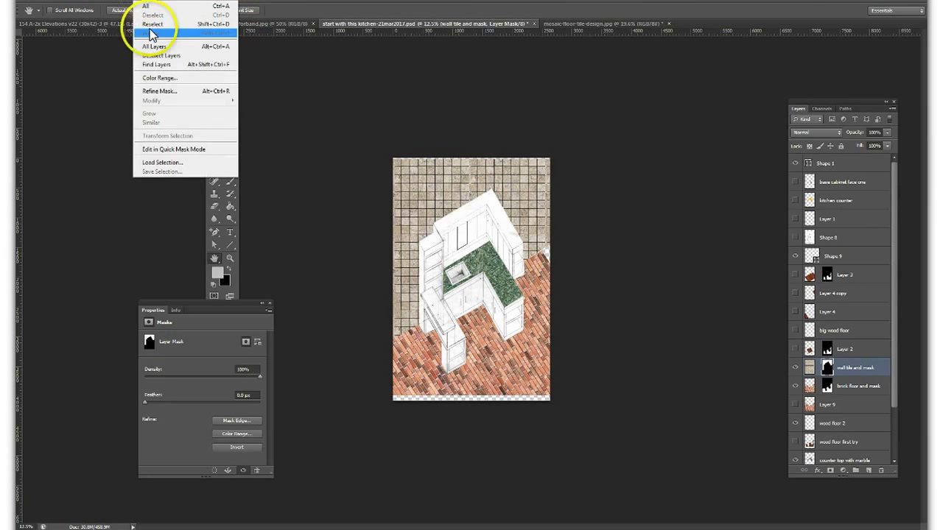
pyautogui.click(202, 163)
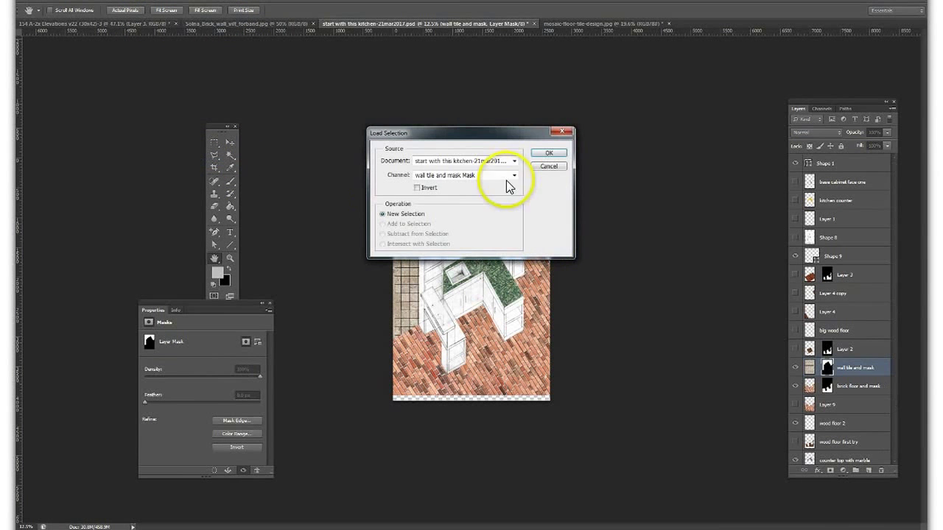
pyautogui.click(488, 176)
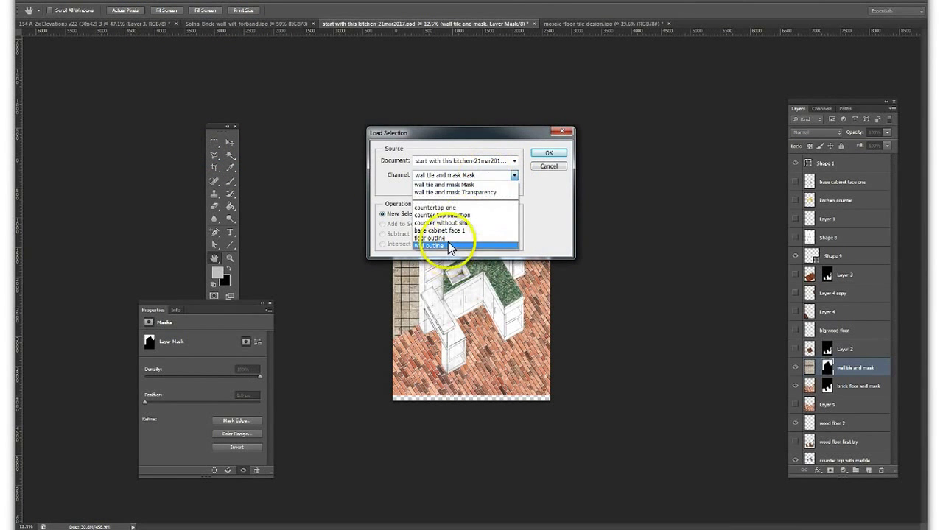
pyautogui.click(448, 245)
pyautogui.click(549, 153)
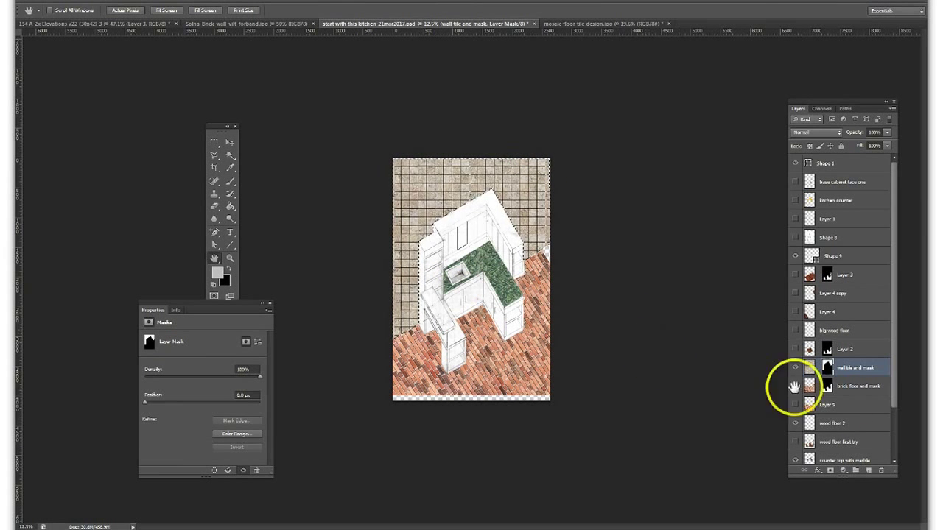
# - Disable the layer mask on the "wall tile and mask" layer and lower the layer's opacity to 57%
pyautogui.rightClick(830, 371)
pyautogui.click(846, 373)
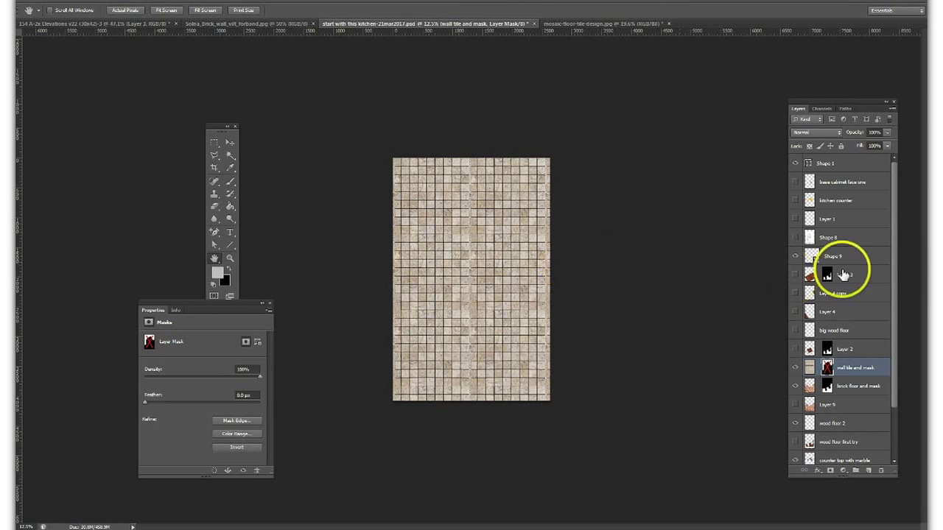
pyautogui.click(887, 133)
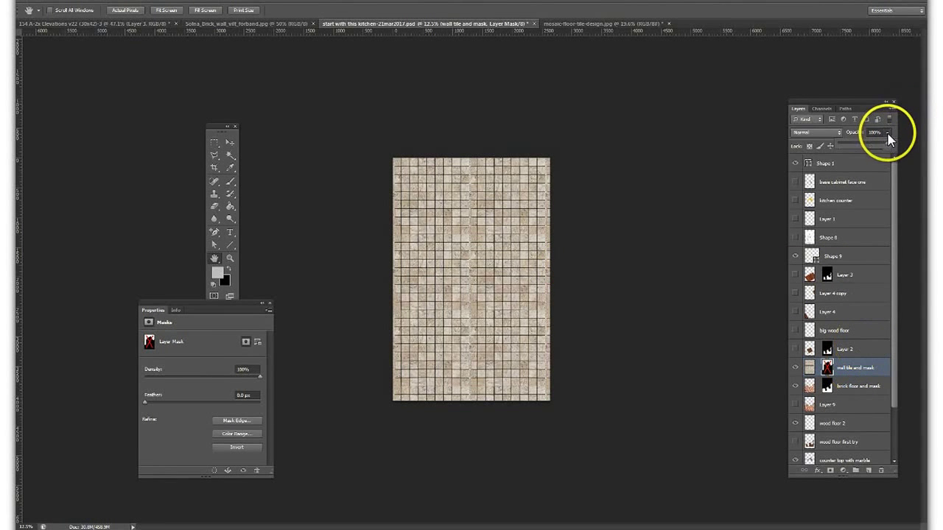
pyautogui.press('5')
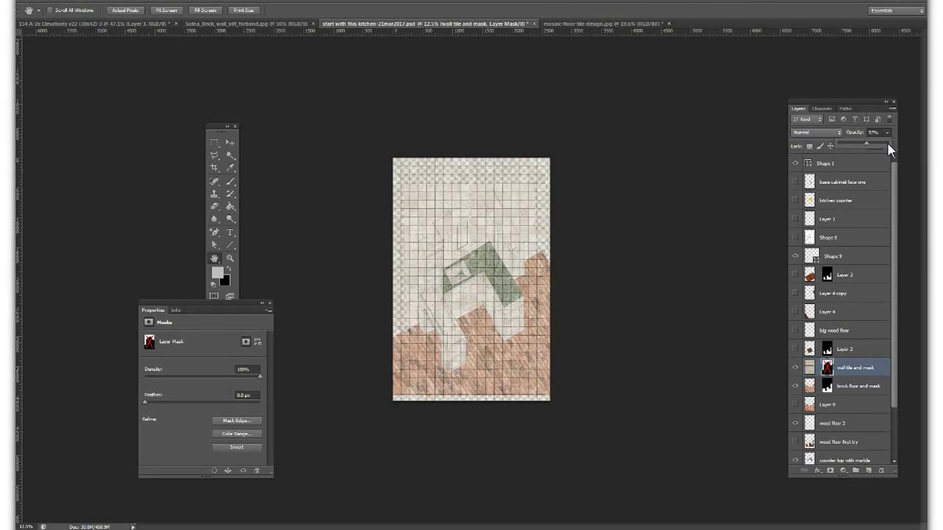
pyautogui.click(866, 145)
pyautogui.click(833, 483)
# - Target the wall tile layer's image instead of its mask and start a Skew transform on it
pyautogui.click(808, 368)
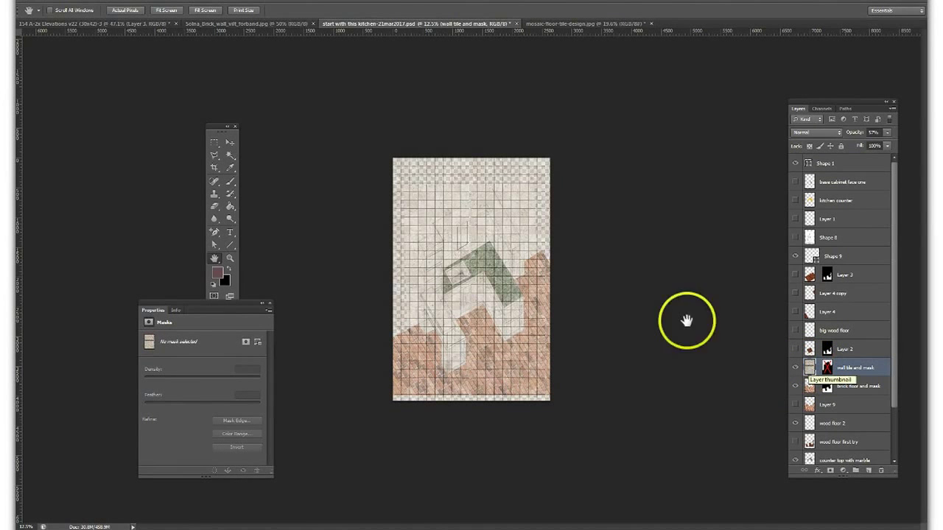
pyautogui.click(67, 2)
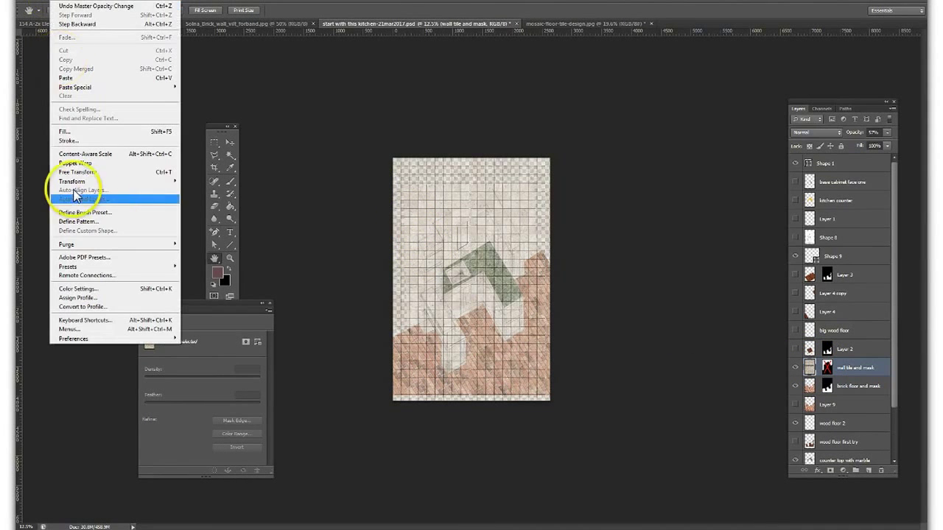
pyautogui.moveTo(120, 182)
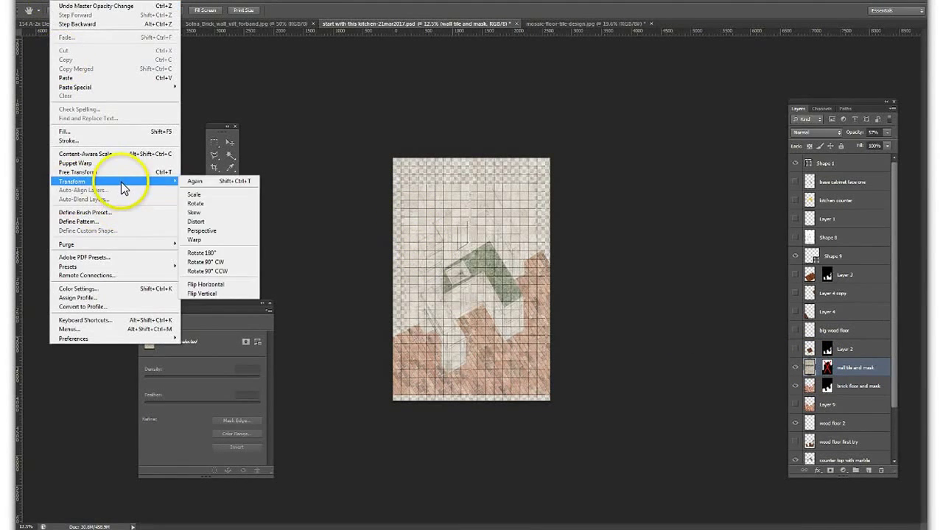
pyautogui.click(215, 206)
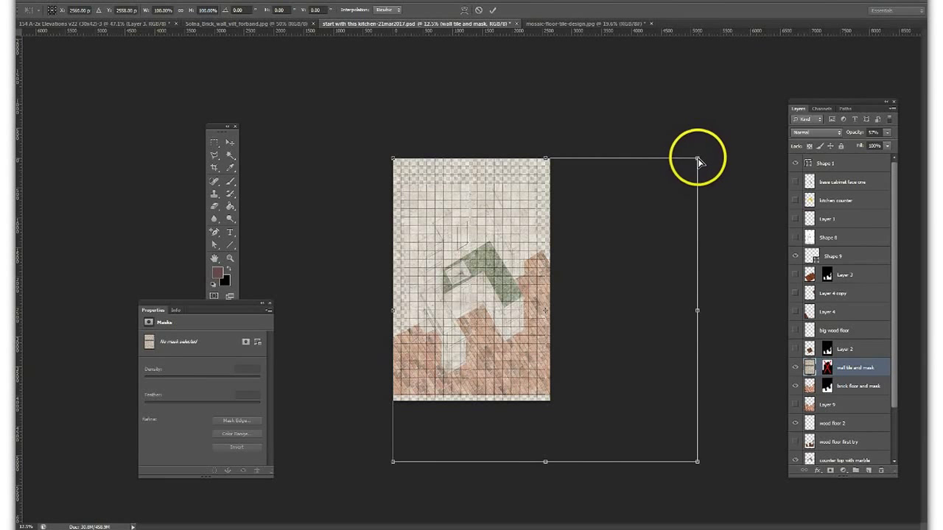
pyautogui.moveTo(698, 159); pyautogui.dragTo(697, 124)
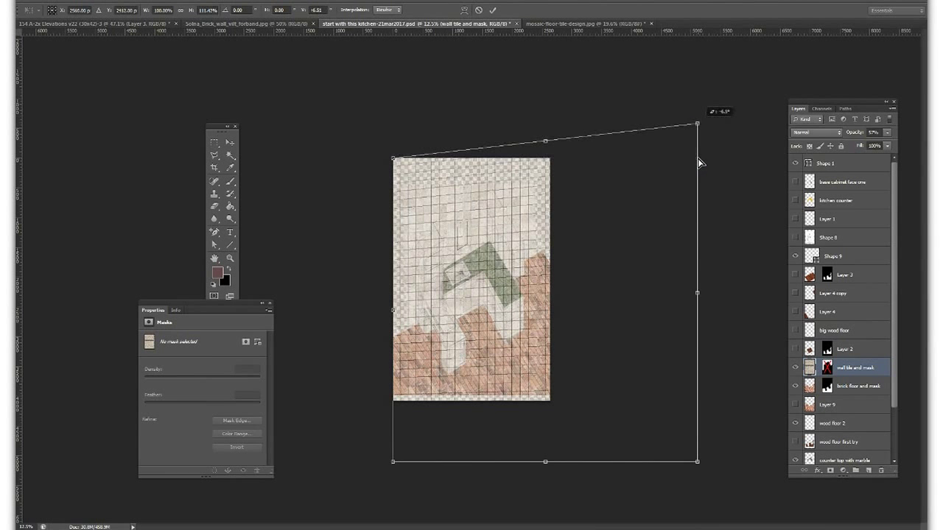
pyautogui.click(697, 124)
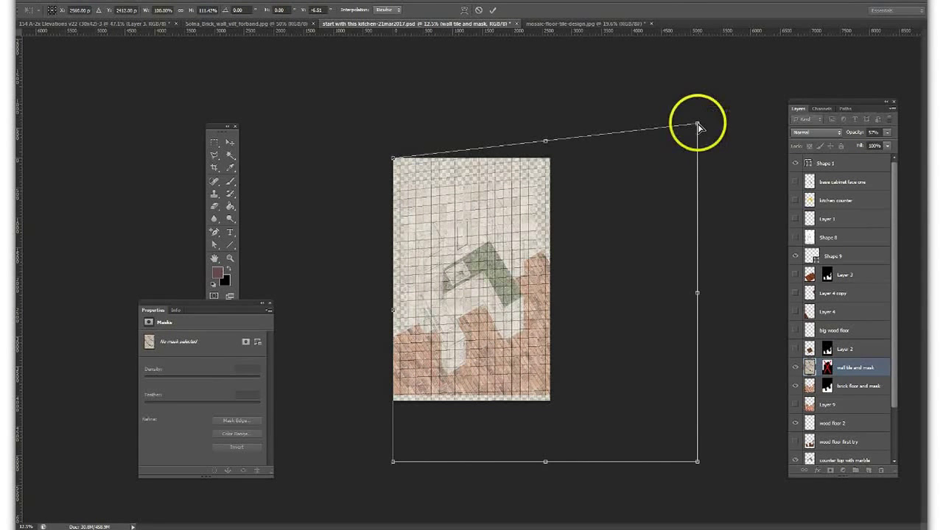
pyautogui.hotkey('ctrl', 'z')
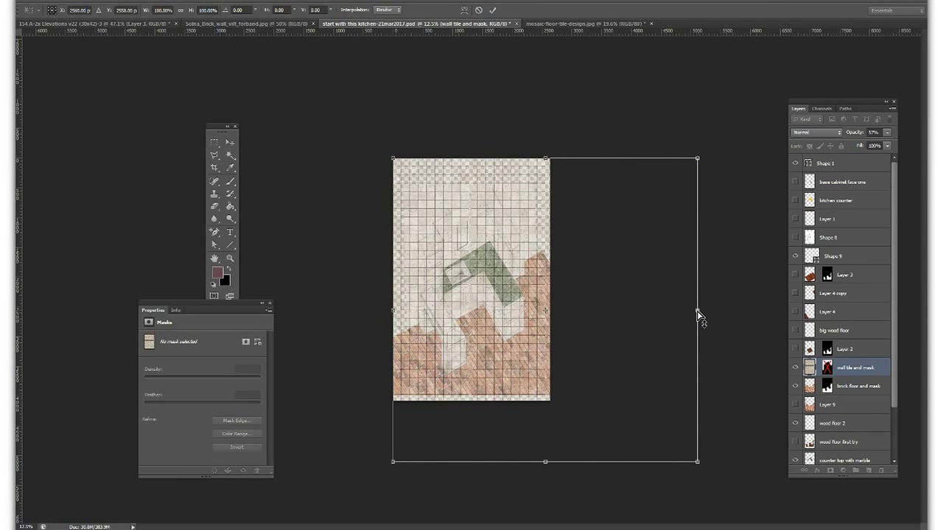
# - Skew the wall tile image vertically about -27° by raising its whole right edge, and apply the transform
pyautogui.moveTo(696, 311); pyautogui.dragTo(685, 160)
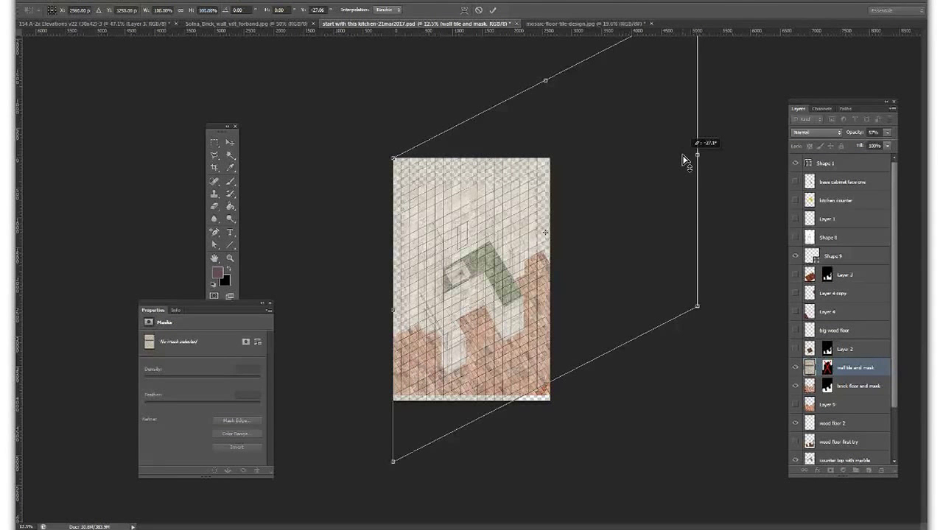
pyautogui.moveTo(683, 161); pyautogui.dragTo(684, 164)
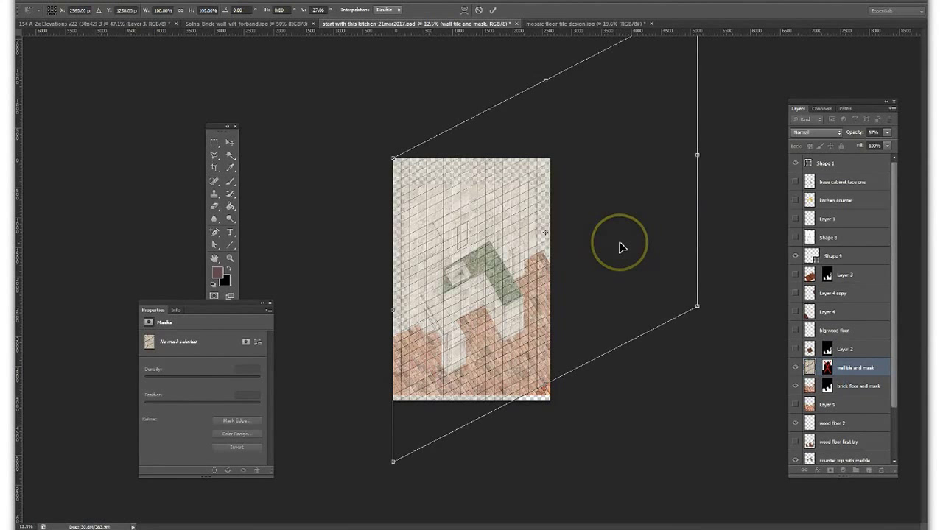
pyautogui.press('Return')
pyautogui.press('h')
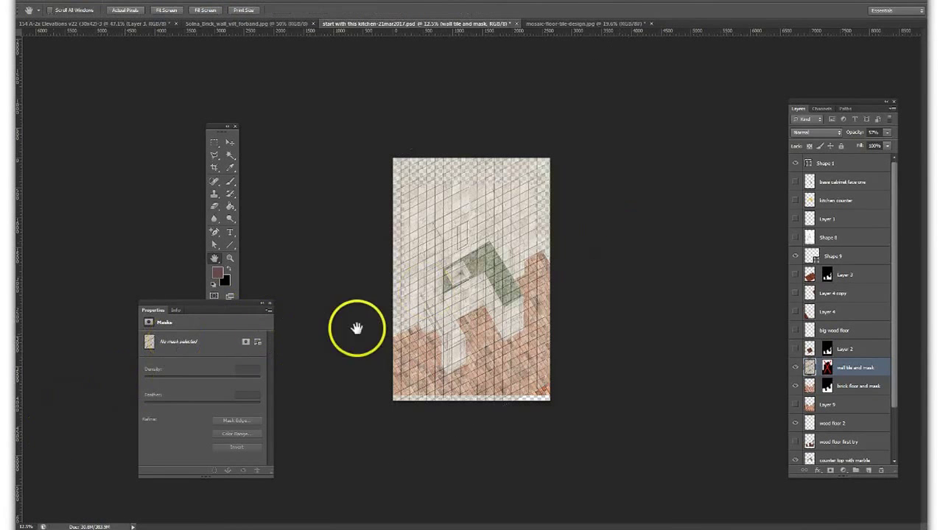
# - Restore the wall tile layer's opacity to 100% and re-enable its layer mask
pyautogui.click(396, 314)
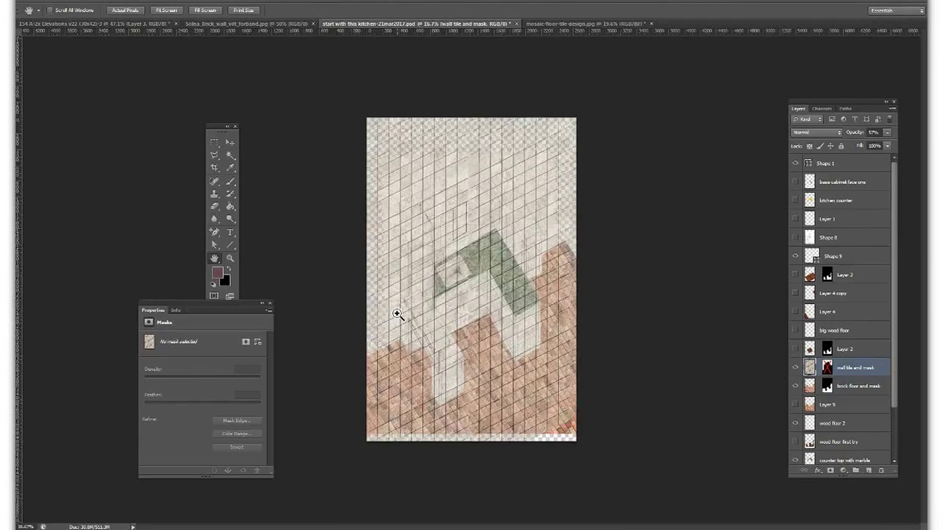
pyautogui.click(397, 315)
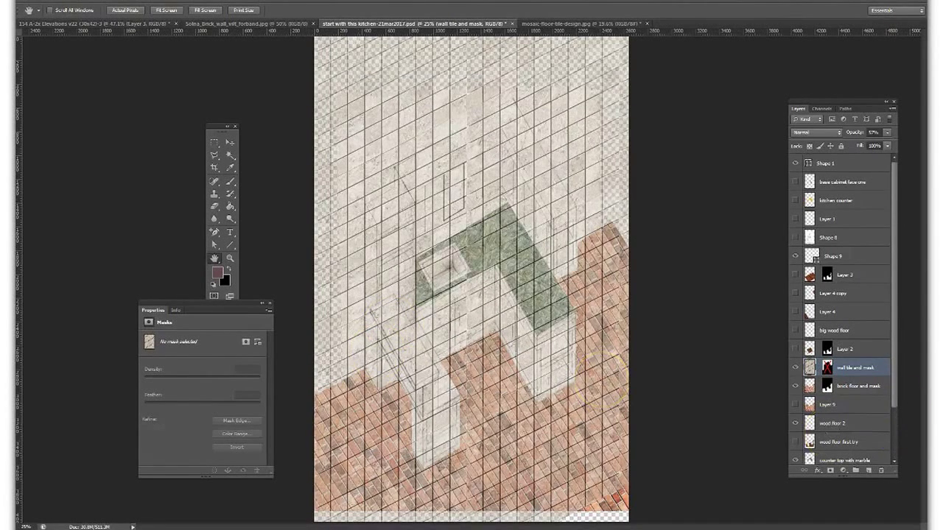
pyautogui.click(888, 135)
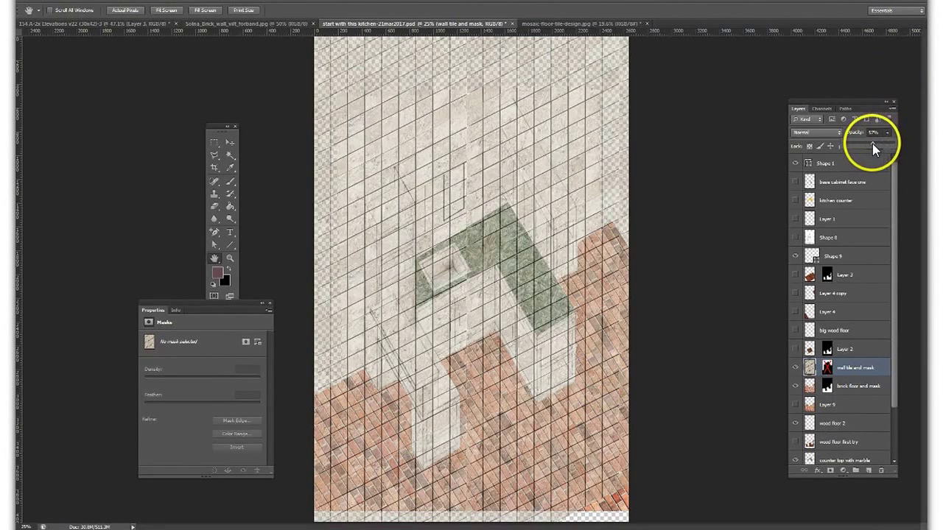
pyautogui.press('0')
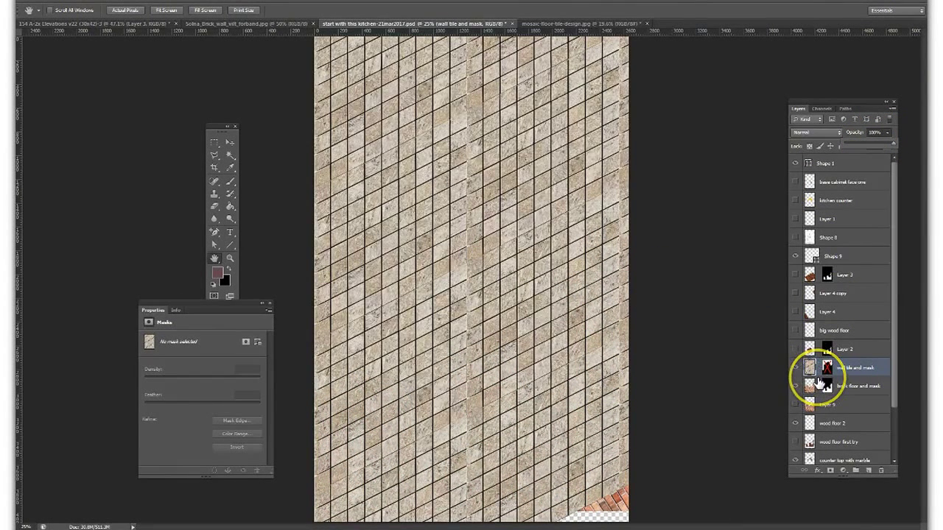
pyautogui.rightClick(827, 368)
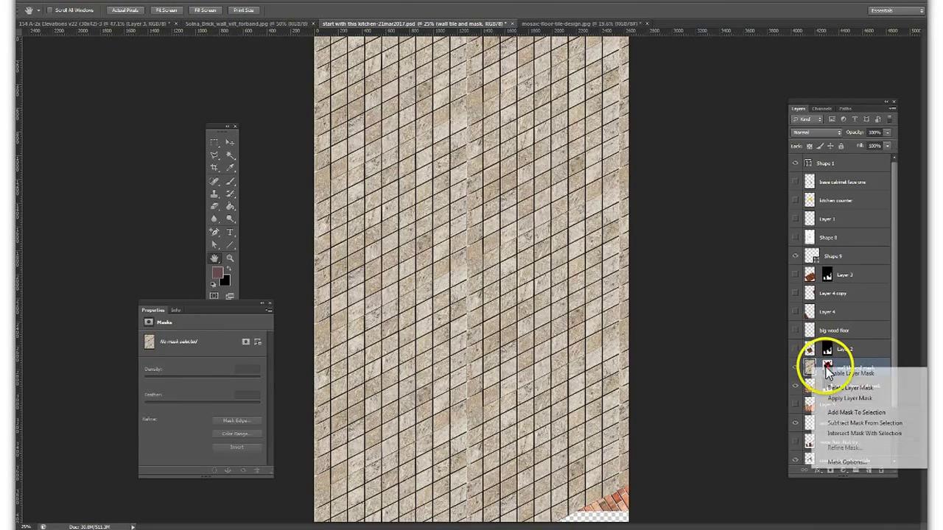
pyautogui.click(833, 374)
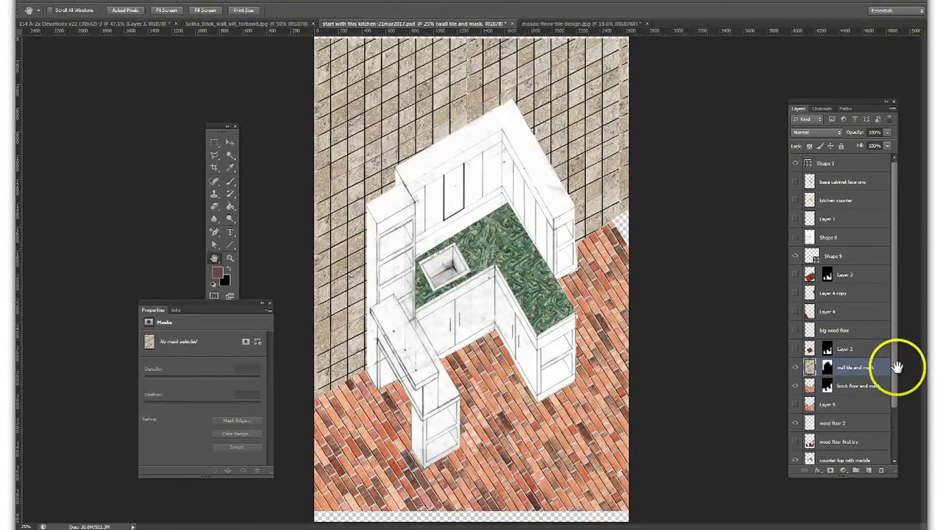
# - Disable the wall tile layer's mask again and reduce the layer's opacity to 61%
pyautogui.rightClick(827, 370)
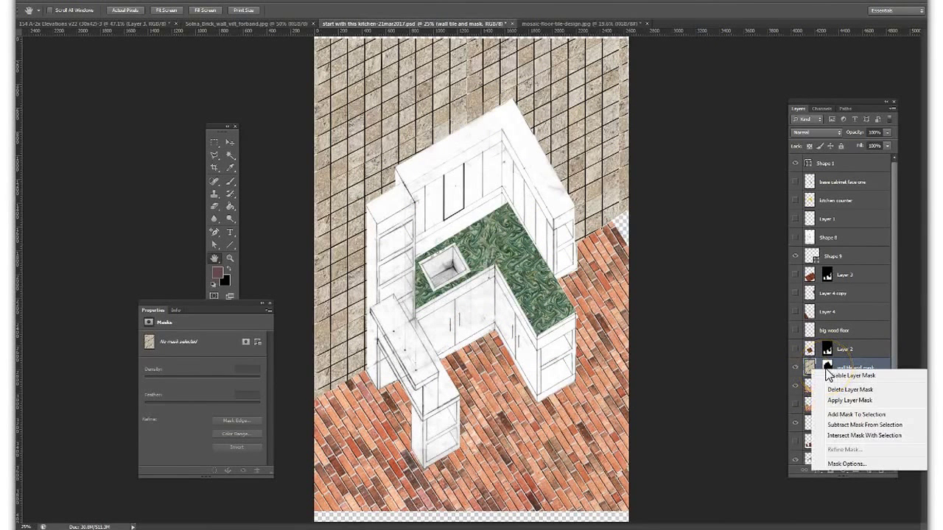
pyautogui.click(840, 376)
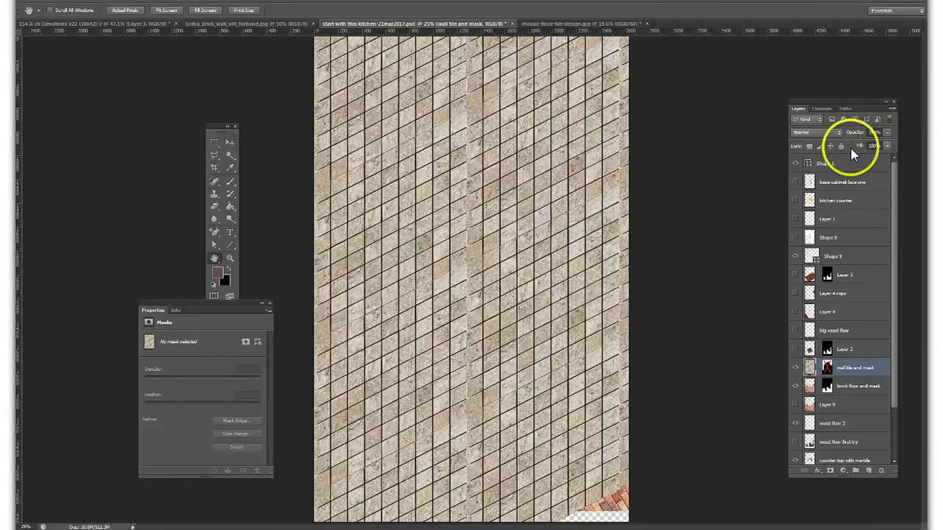
pyautogui.click(888, 133)
pyautogui.moveTo(887, 143); pyautogui.dragTo(863, 143)
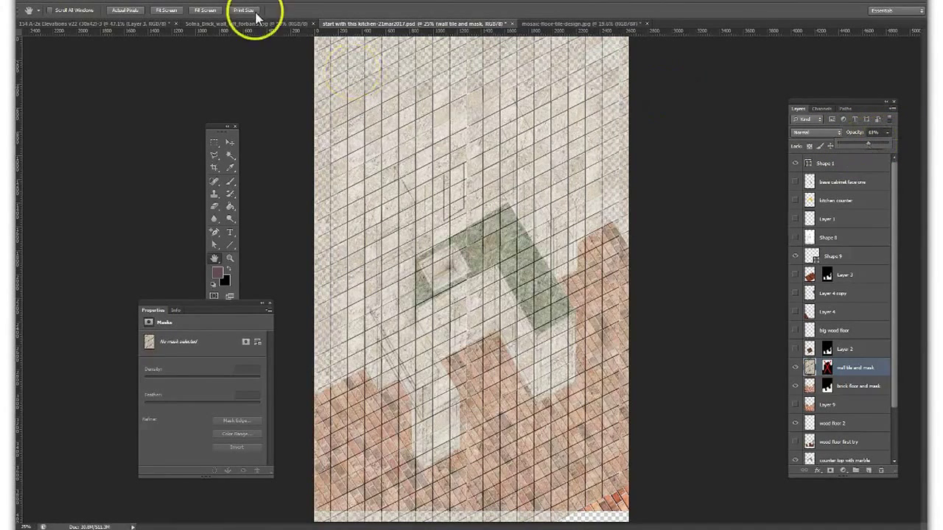
pyautogui.click(65, 10)
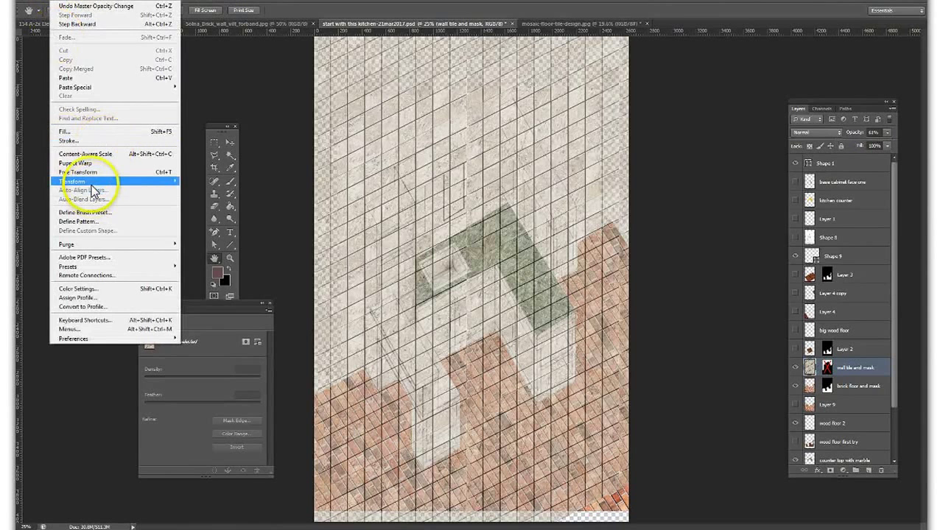
pyautogui.moveTo(94, 184)
pyautogui.click(193, 211)
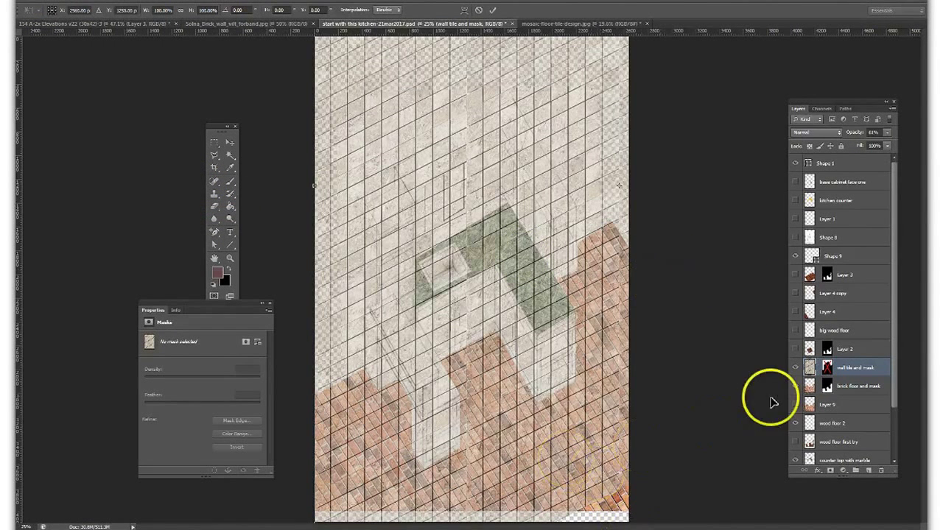
pyautogui.click(795, 386)
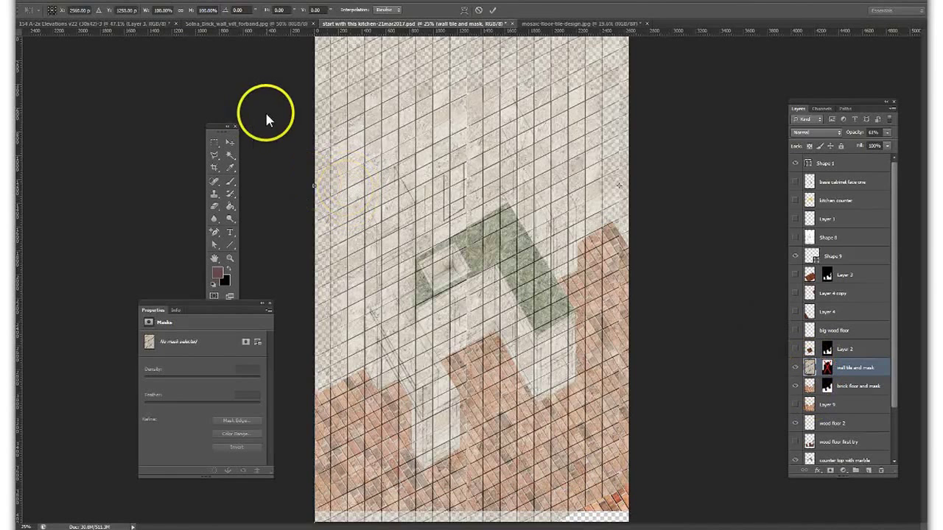
pyautogui.press('Return')
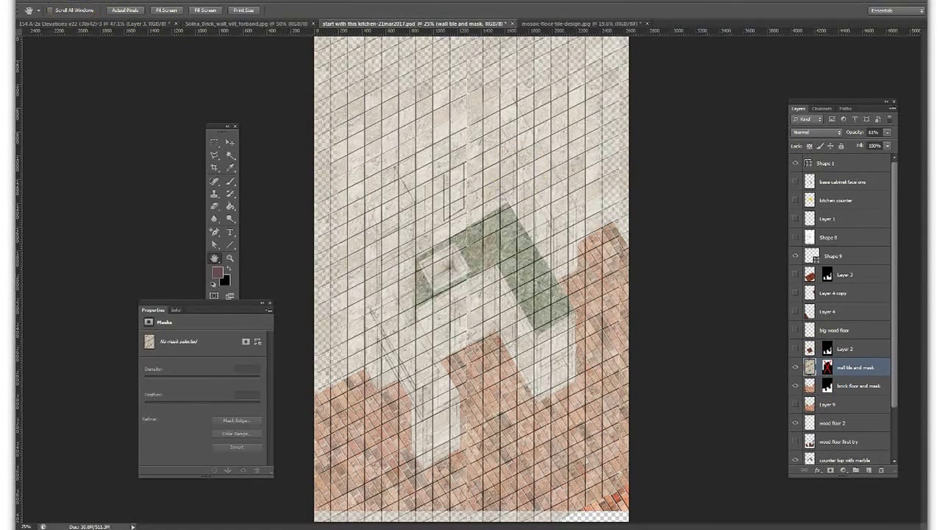
# - Skew the wall tile image vertically by about another -5° by raising its whole right edge slightly, and apply the transform
pyautogui.click(59, 2)
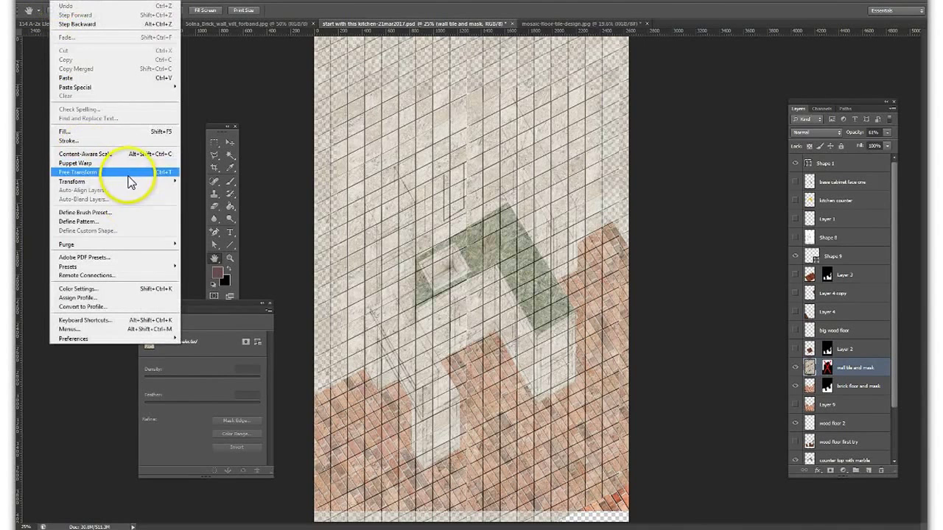
pyautogui.moveTo(130, 182)
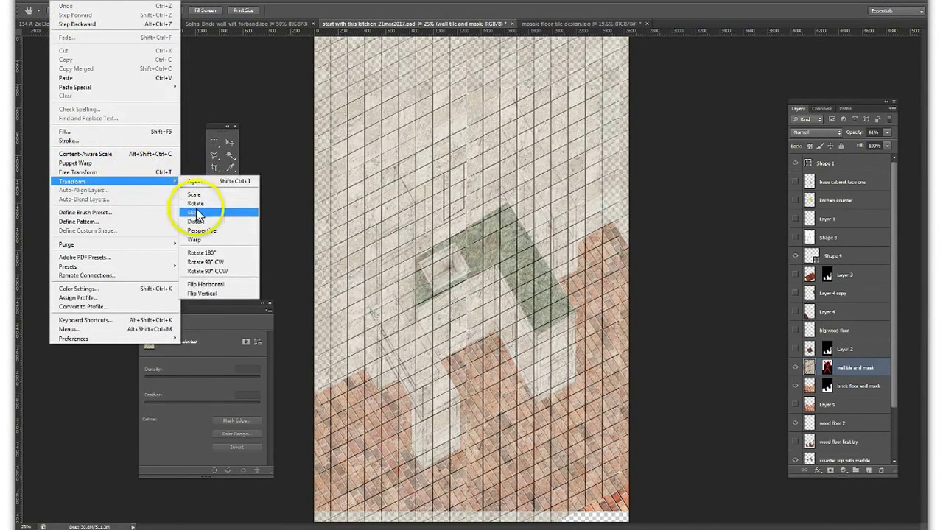
pyautogui.click(196, 210)
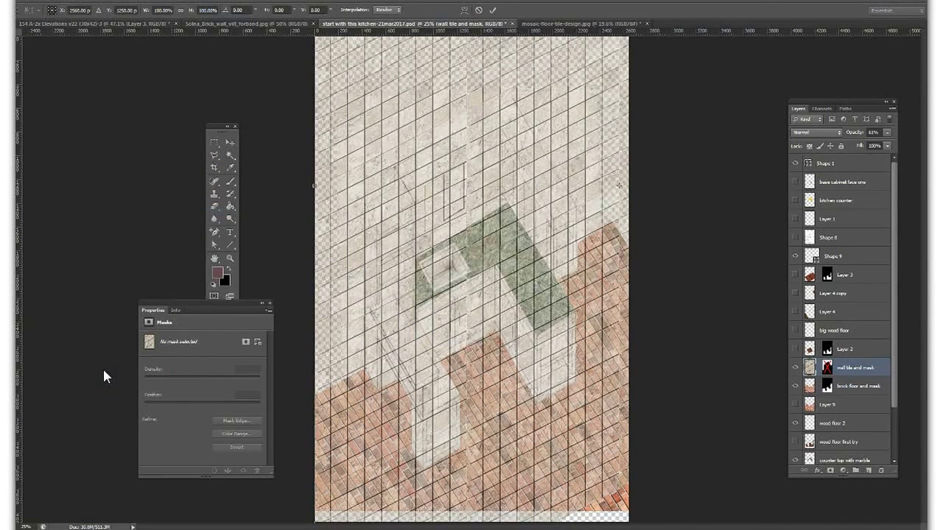
pyautogui.hotkey('ctrl', '-')
pyautogui.hotkey('ctrl', '-')
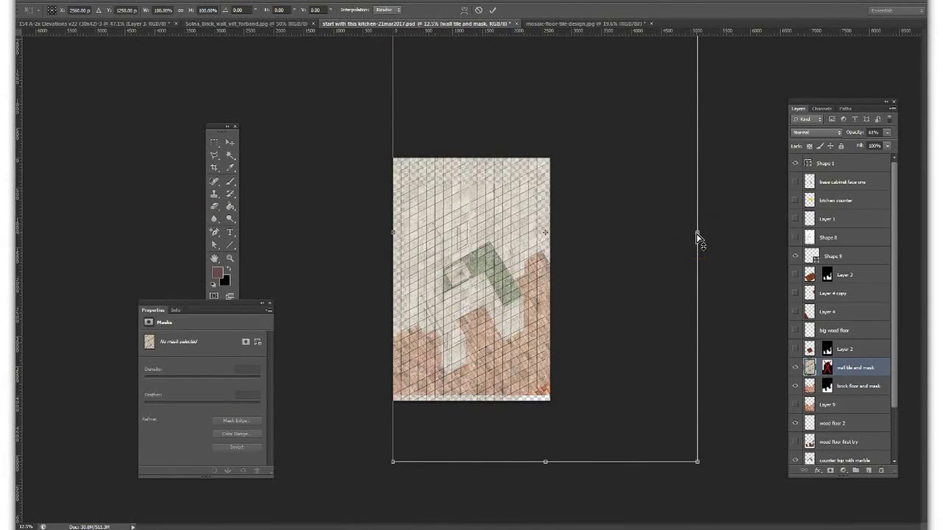
pyautogui.moveTo(696, 234); pyautogui.dragTo(696, 205)
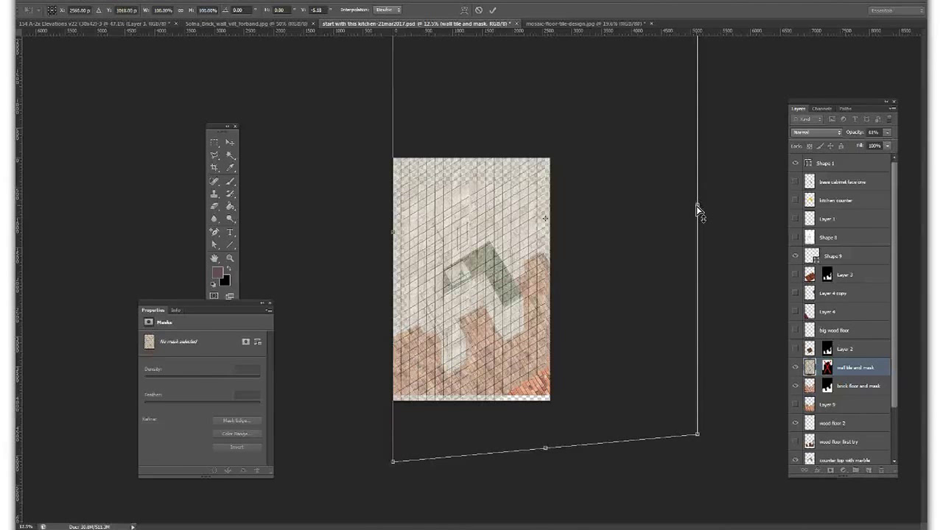
pyautogui.press('Return')
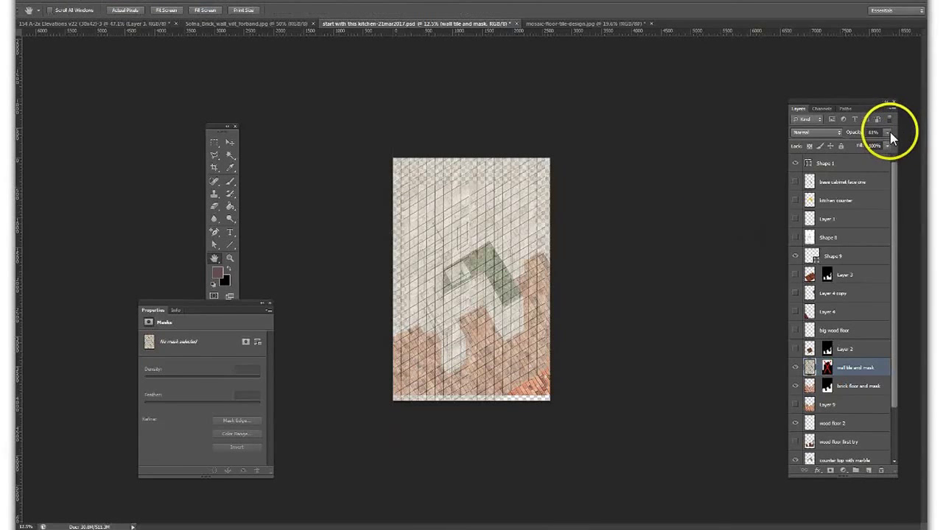
# - Set the wall tile layer's opacity back to 100% and enable its layer mask to limit the tiles to the walls
pyautogui.click(889, 131)
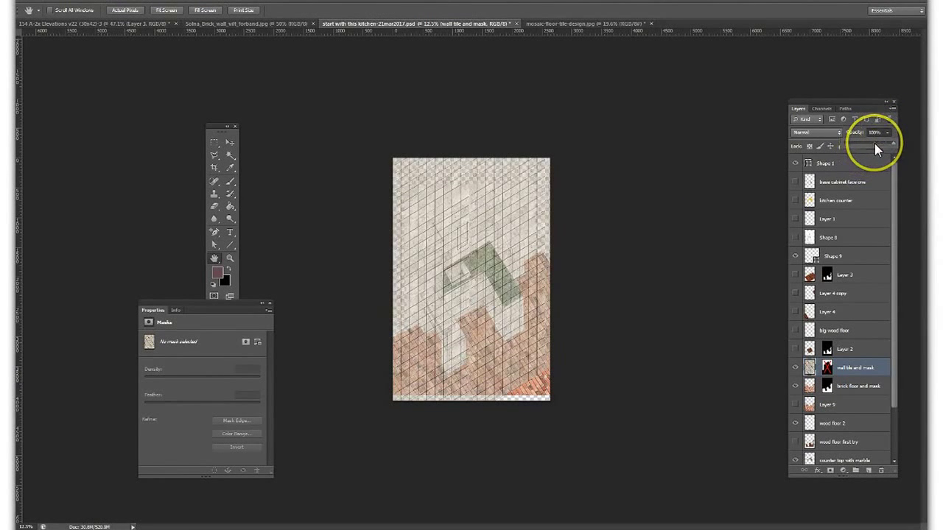
pyautogui.moveTo(875, 143); pyautogui.dragTo(880, 146)
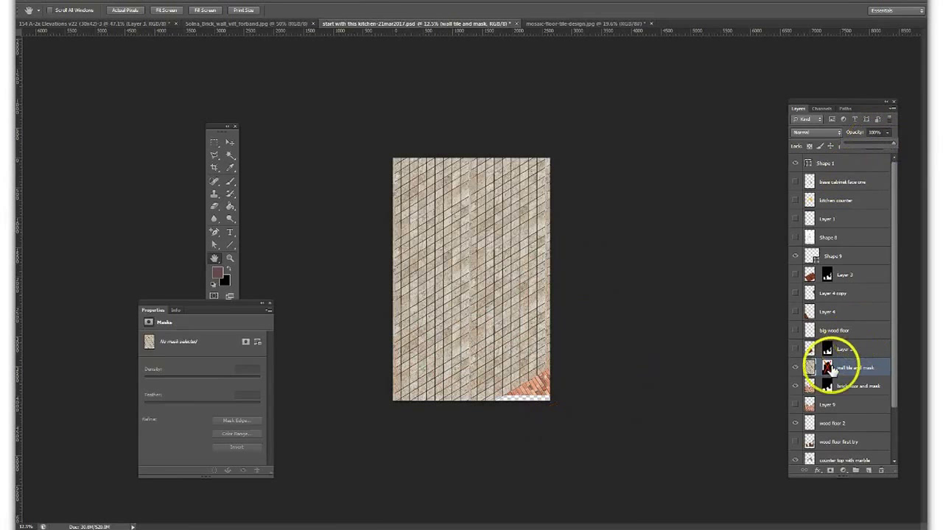
pyautogui.rightClick(828, 366)
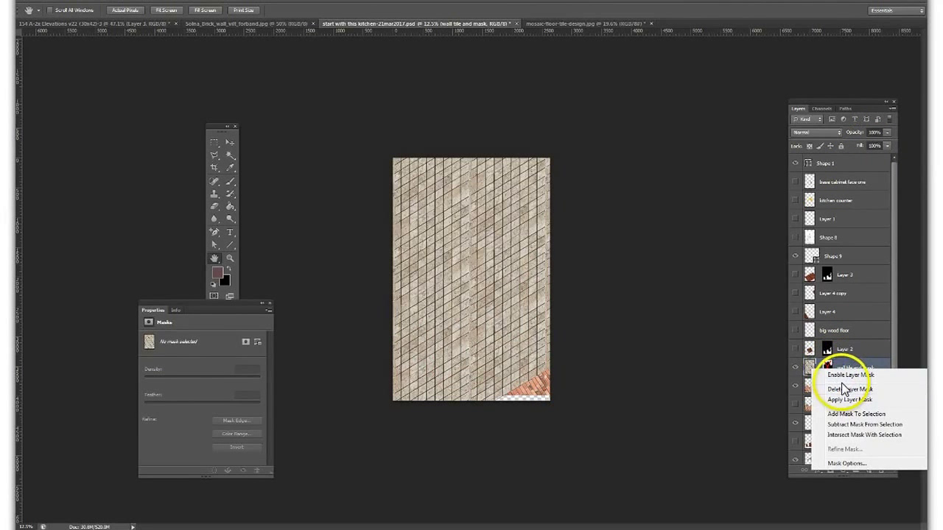
pyautogui.click(848, 376)
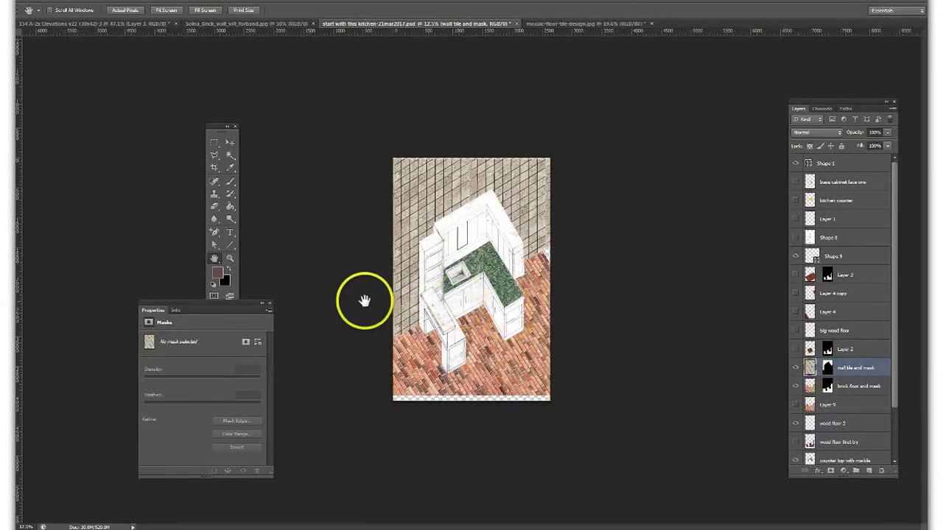
pyautogui.click(231, 259)
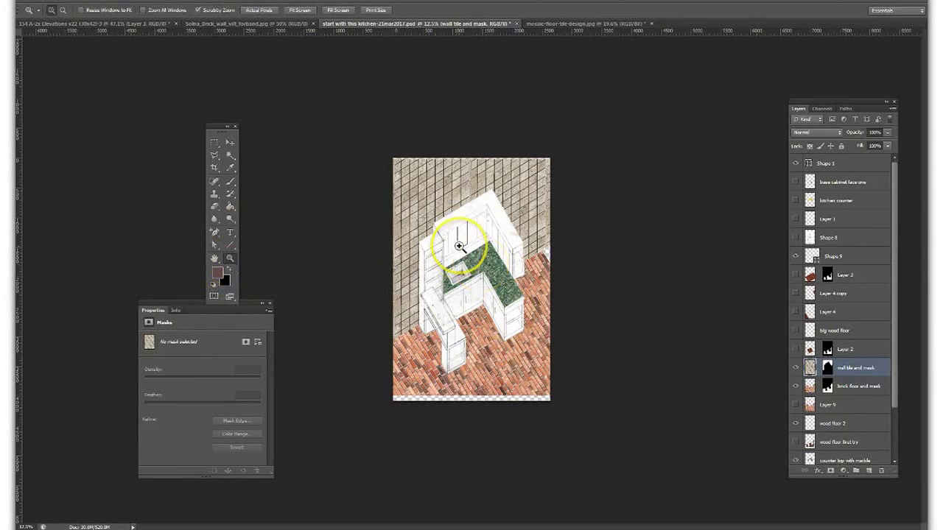
pyautogui.moveTo(459, 246); pyautogui.dragTo(459, 245)
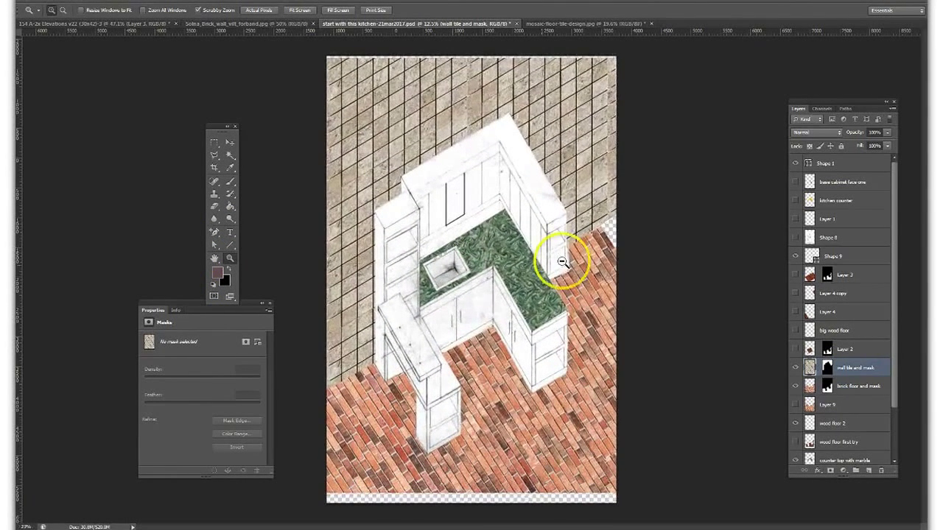